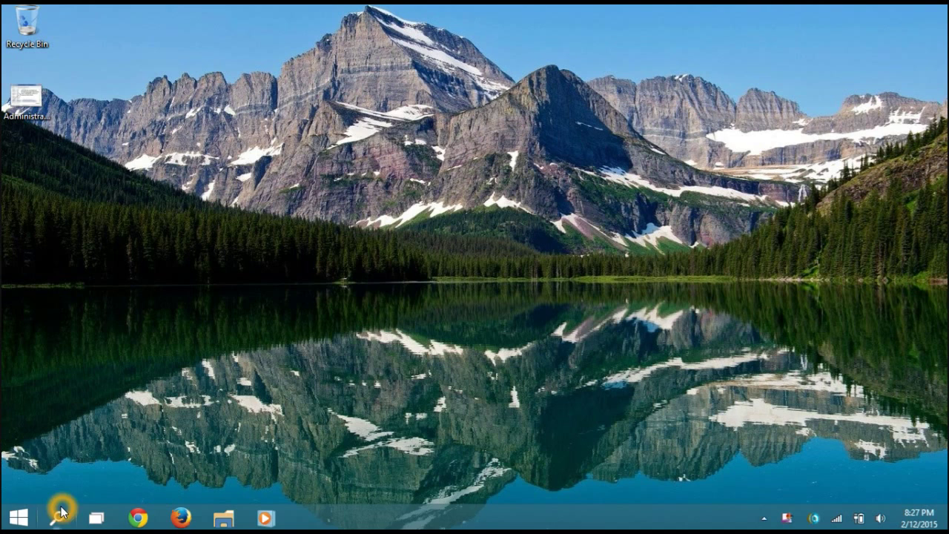
# - Open the wscript remover folder inside Downloads in File Explorer
pyautogui.click(236, 518)
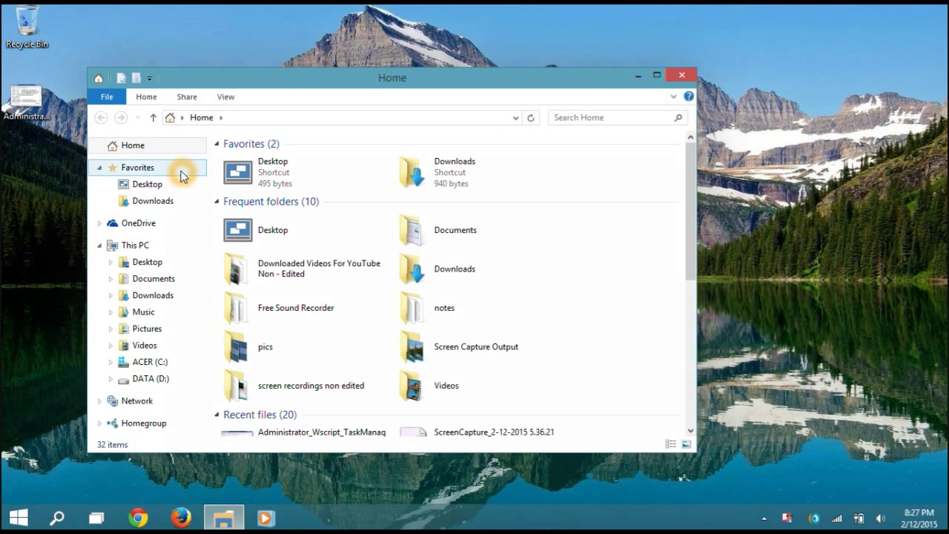
pyautogui.click(157, 202)
pyautogui.doubleClick(270, 187)
pyautogui.click(287, 183)
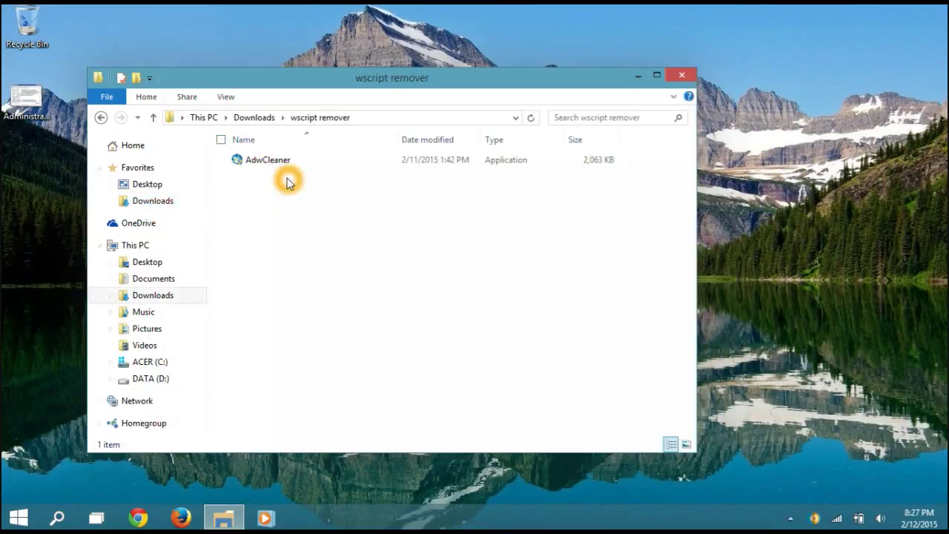
# - Launch AdwCleaner from the wscript remover folder and start a scan
pyautogui.click(276, 165)
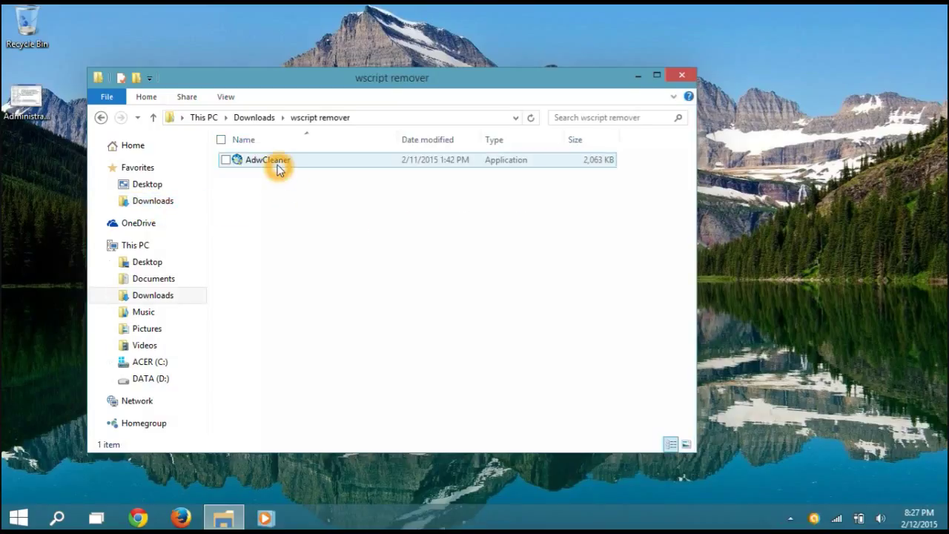
pyautogui.click(278, 166)
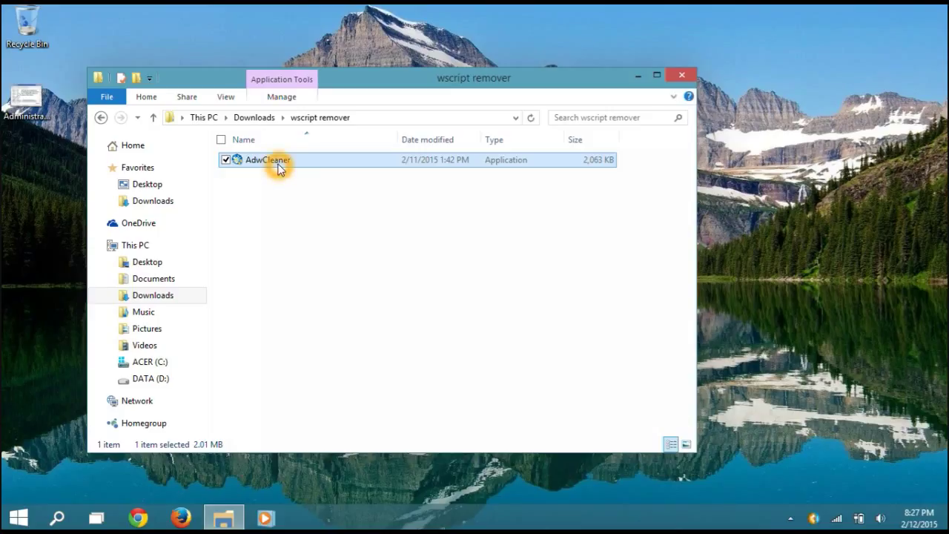
pyautogui.click(261, 224)
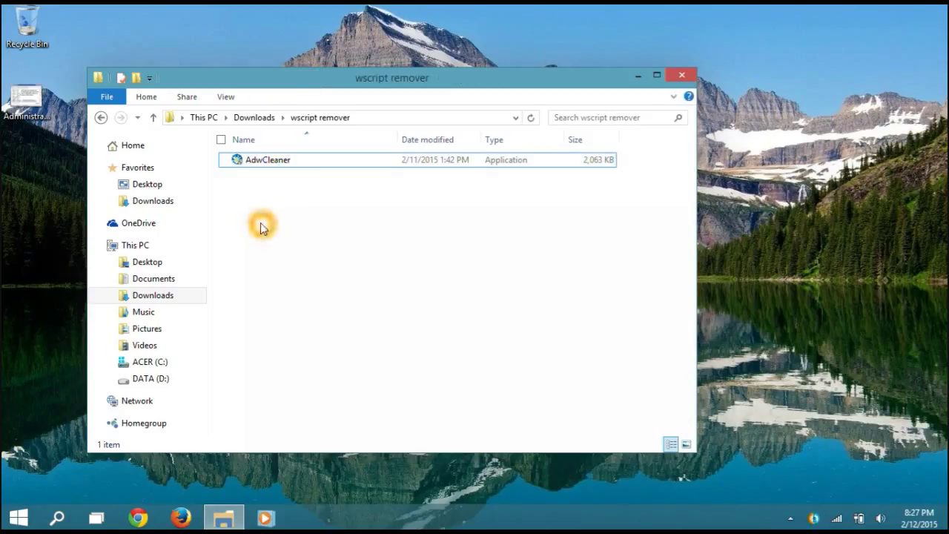
pyautogui.doubleClick(331, 164)
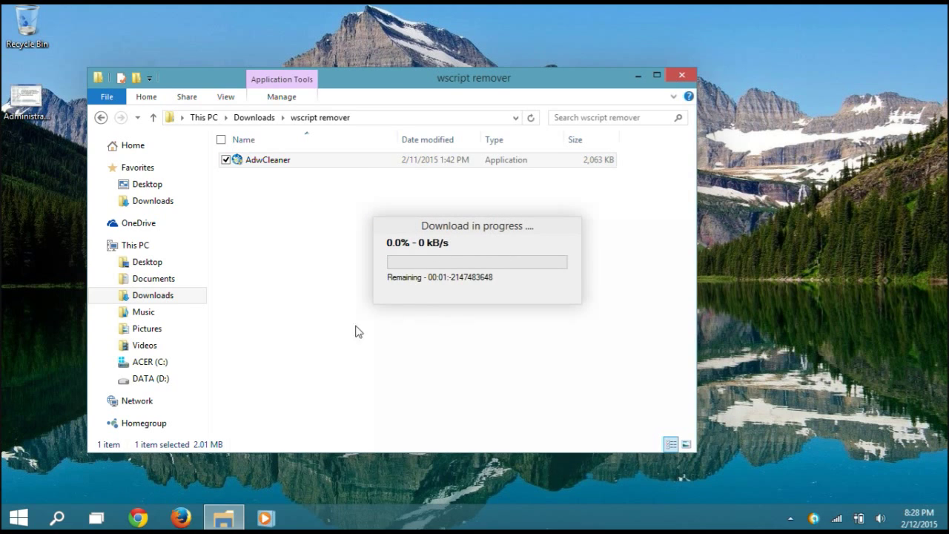
pyautogui.click(362, 261)
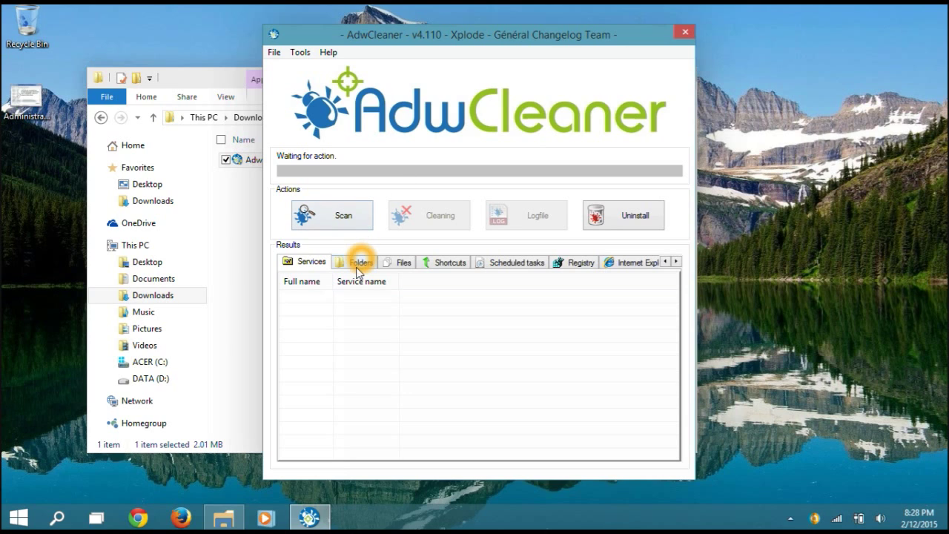
pyautogui.click(360, 218)
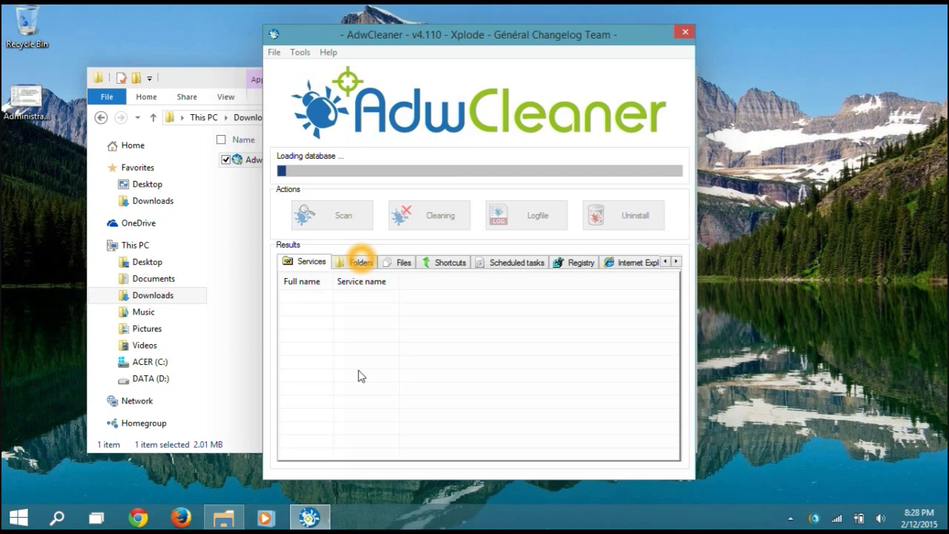
# - While the scan runs, look through the result categories from Services, Folders and Files to Registry, Internet Explorer and Chrome, ending back on Services
pyautogui.click(361, 261)
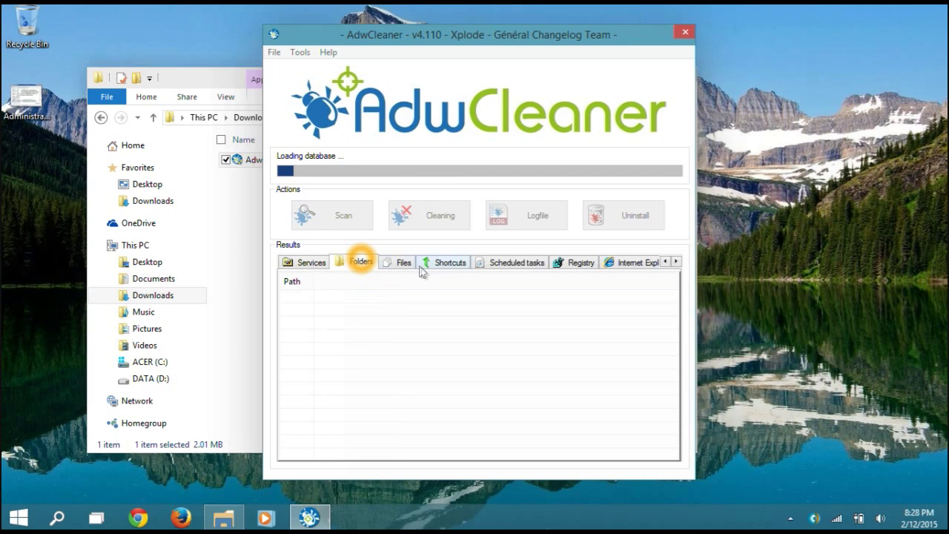
pyautogui.click(289, 264)
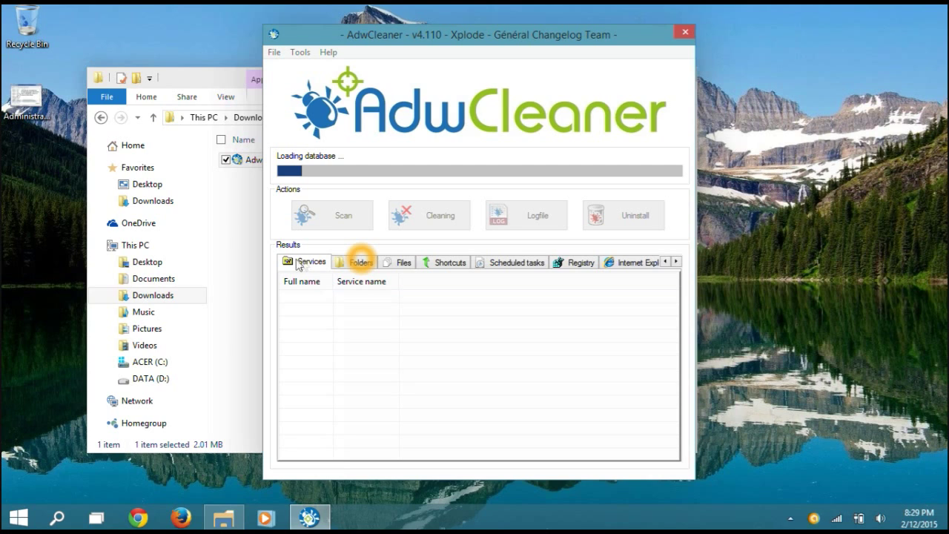
pyautogui.click(339, 266)
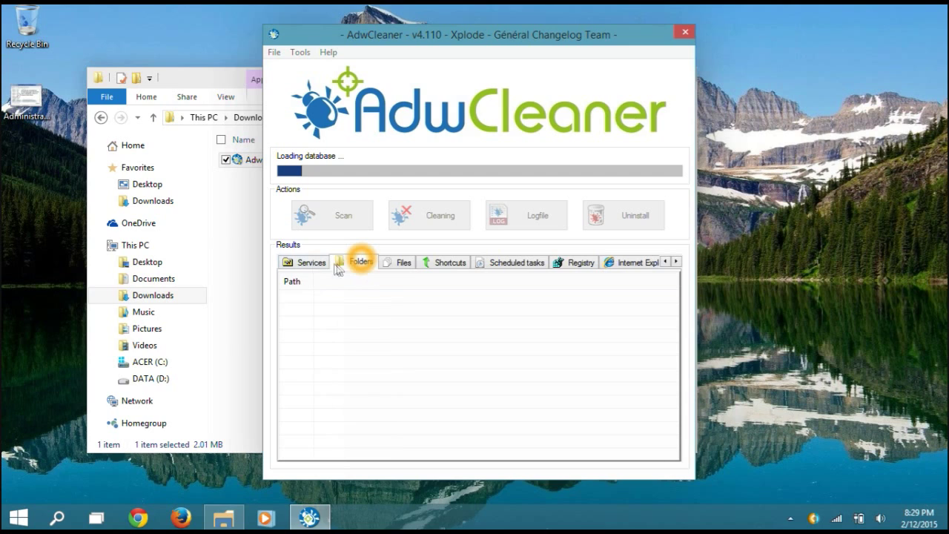
pyautogui.click(308, 267)
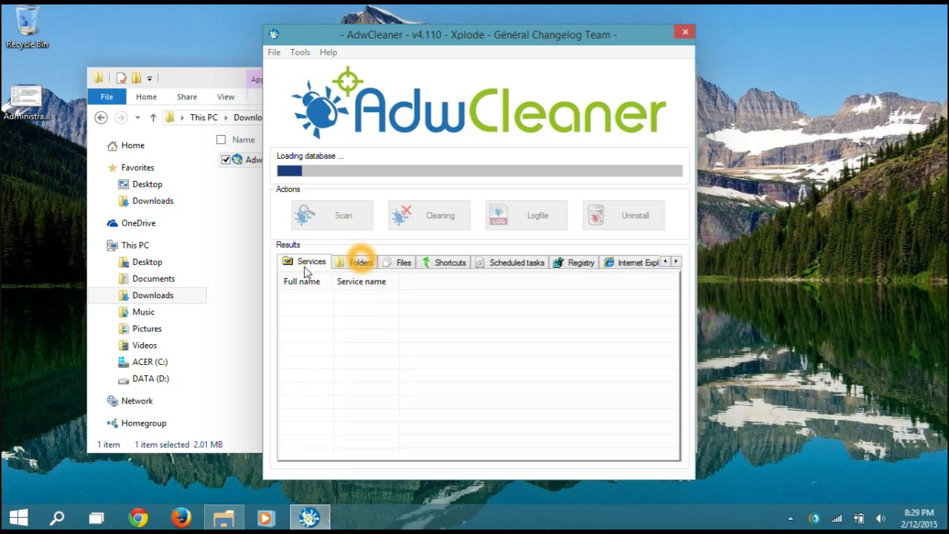
pyautogui.click(350, 265)
pyautogui.click(393, 268)
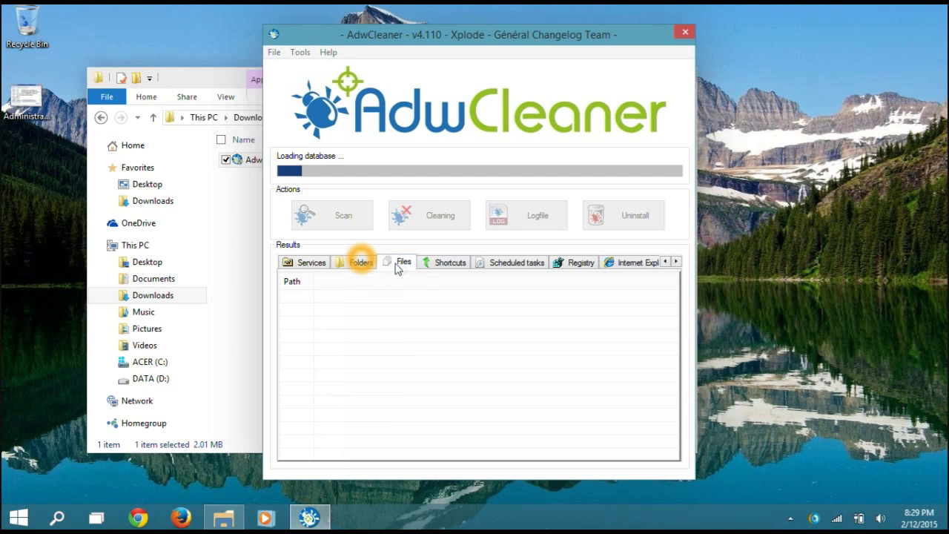
pyautogui.click(445, 267)
pyautogui.click(503, 265)
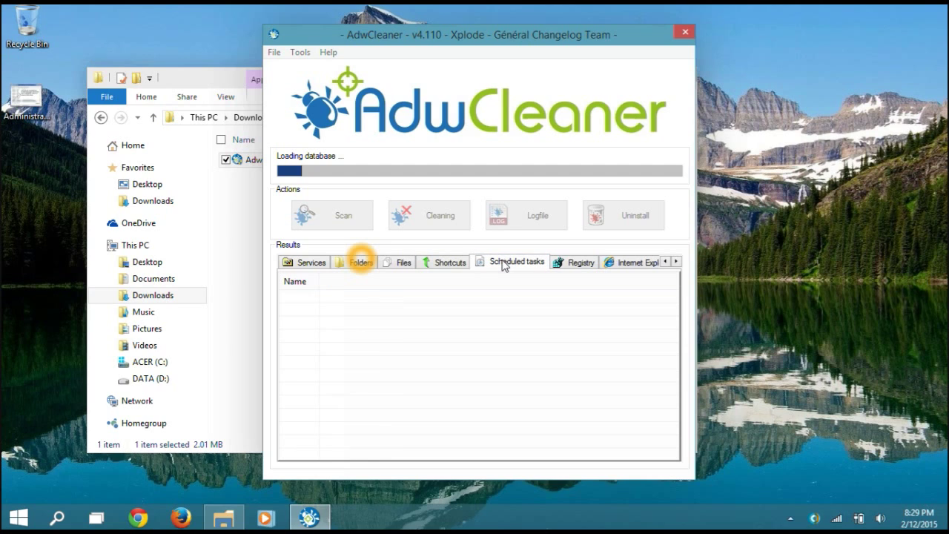
pyautogui.click(572, 267)
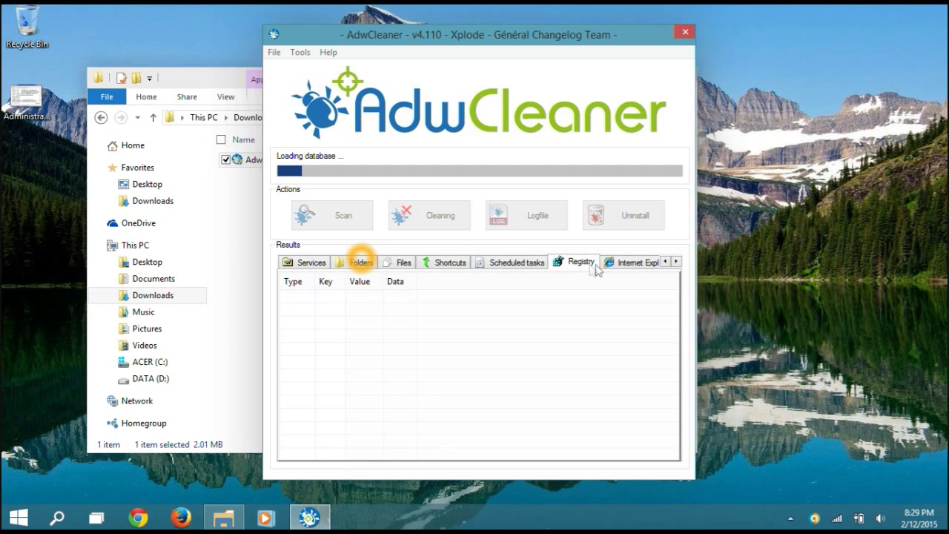
pyautogui.click(636, 267)
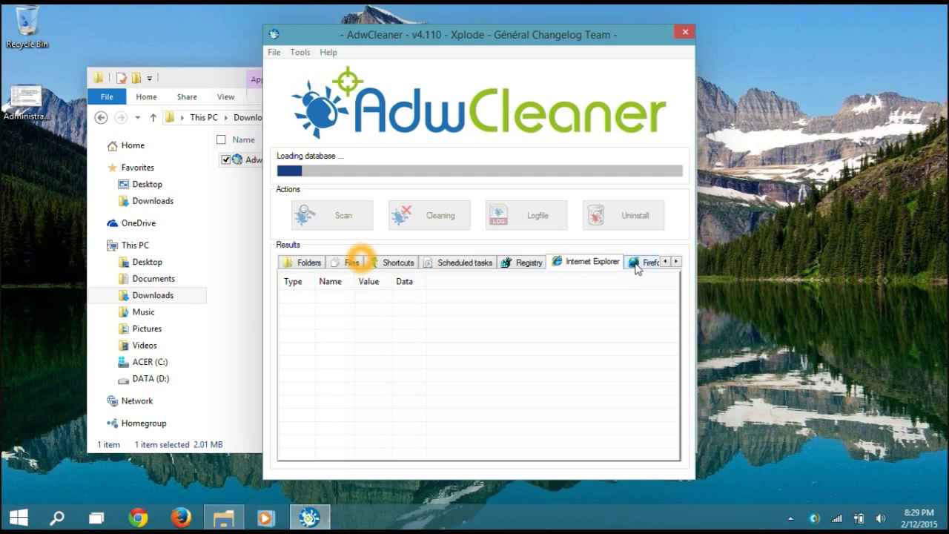
pyautogui.click(677, 263)
pyautogui.click(631, 269)
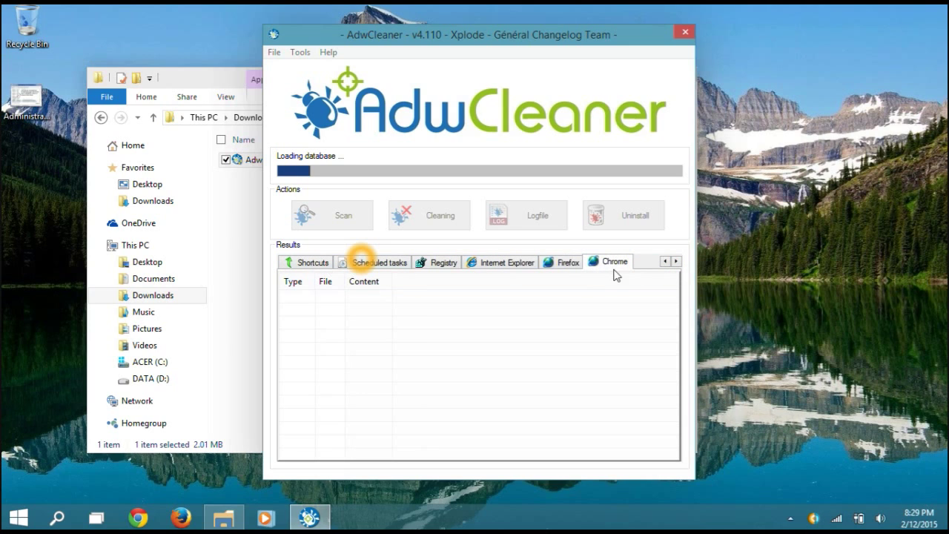
pyautogui.click(666, 262)
pyautogui.click(665, 261)
pyautogui.click(665, 262)
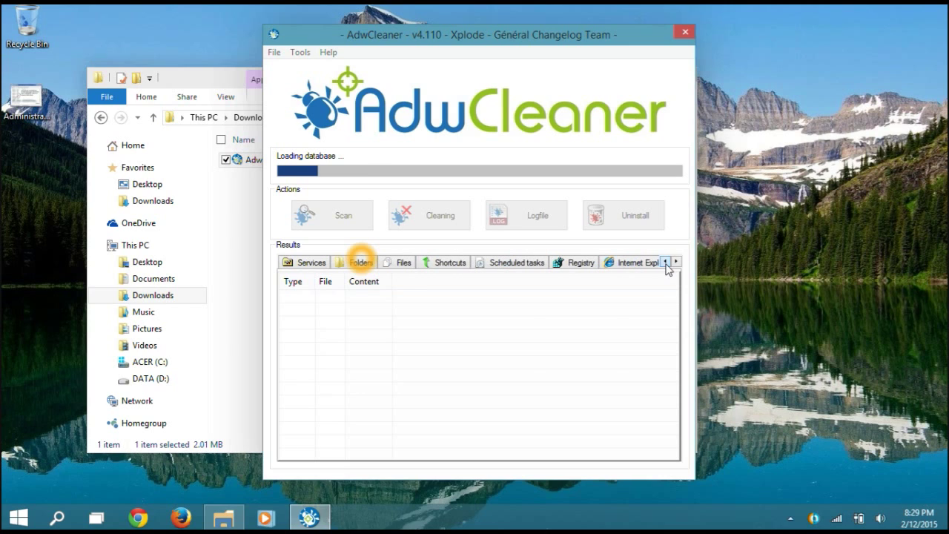
pyautogui.click(319, 265)
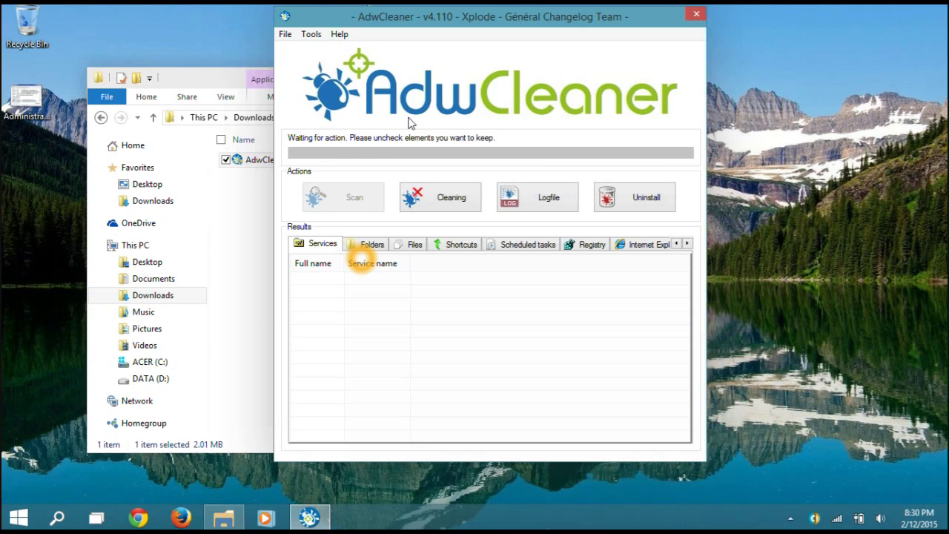
# - Review the completed scan's results for folders, files, shortcuts, scheduled tasks, registry and browsers, finishing on the shortcuts
pyautogui.click(369, 248)
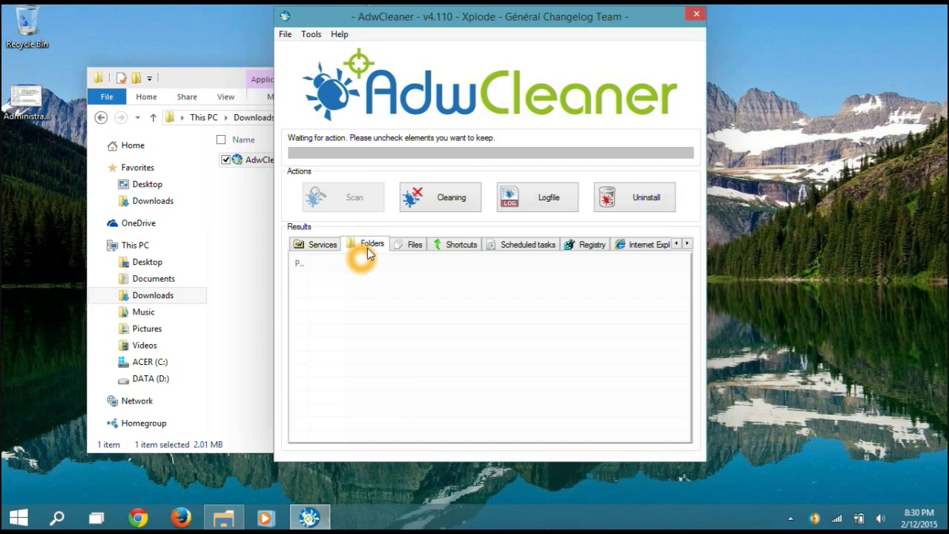
pyautogui.click(412, 252)
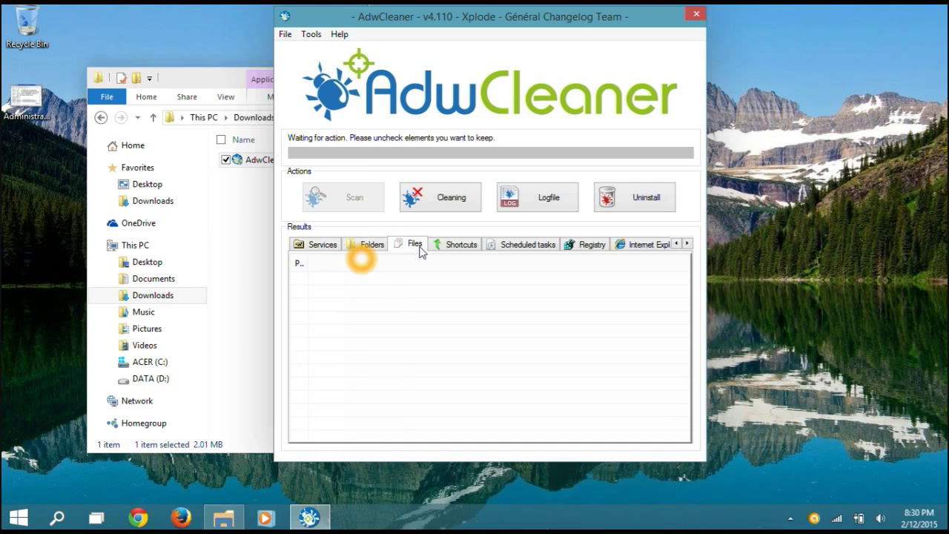
pyautogui.click(454, 249)
pyautogui.click(523, 248)
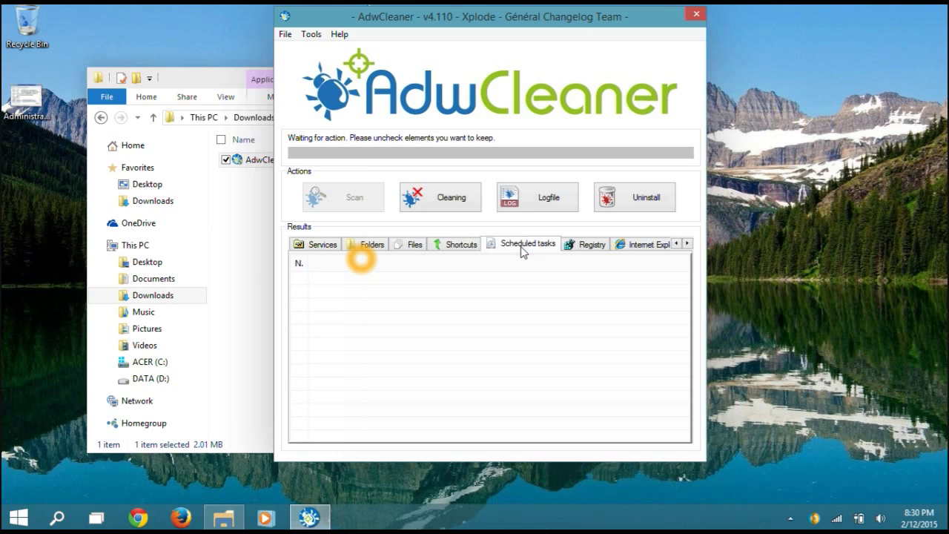
pyautogui.click(604, 246)
pyautogui.click(647, 251)
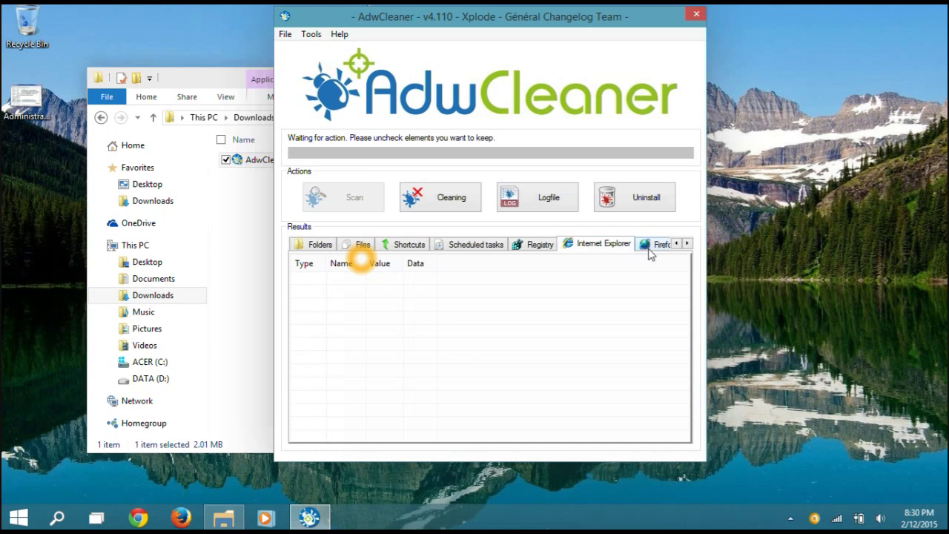
pyautogui.click(687, 244)
pyautogui.click(643, 249)
pyautogui.click(578, 252)
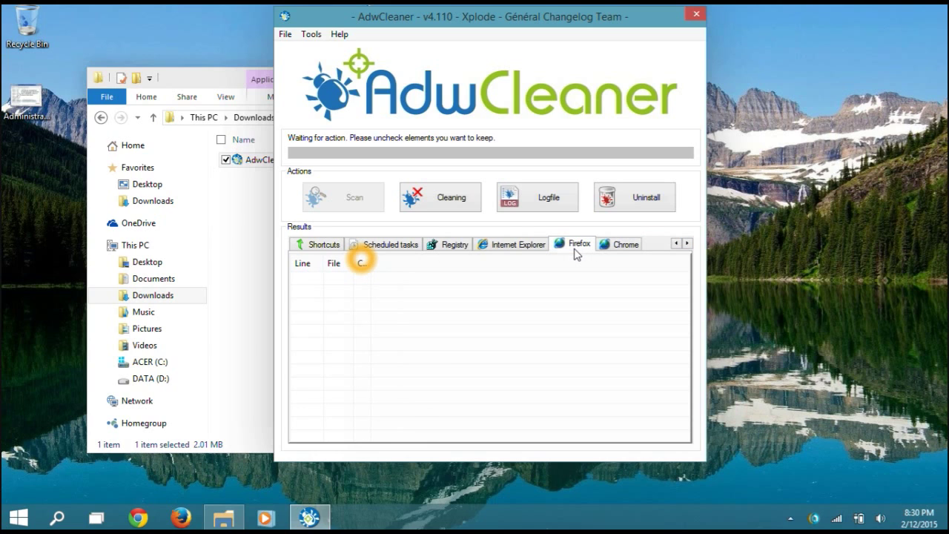
pyautogui.click(315, 247)
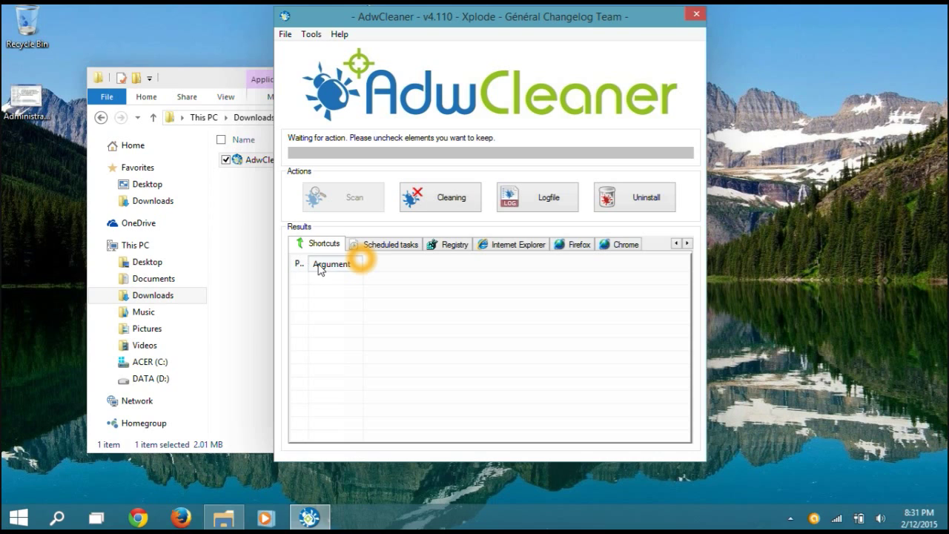
pyautogui.click(360, 249)
pyautogui.press('Right')
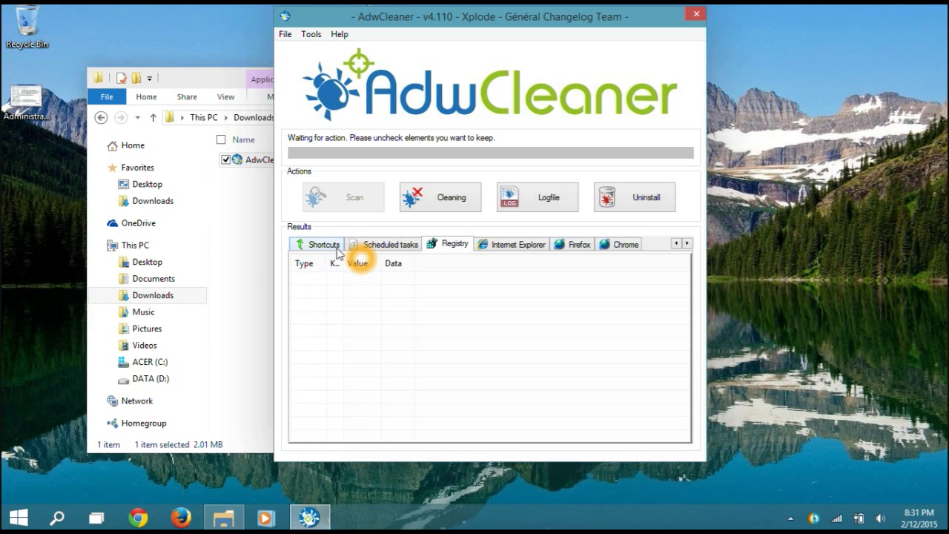
pyautogui.click(298, 246)
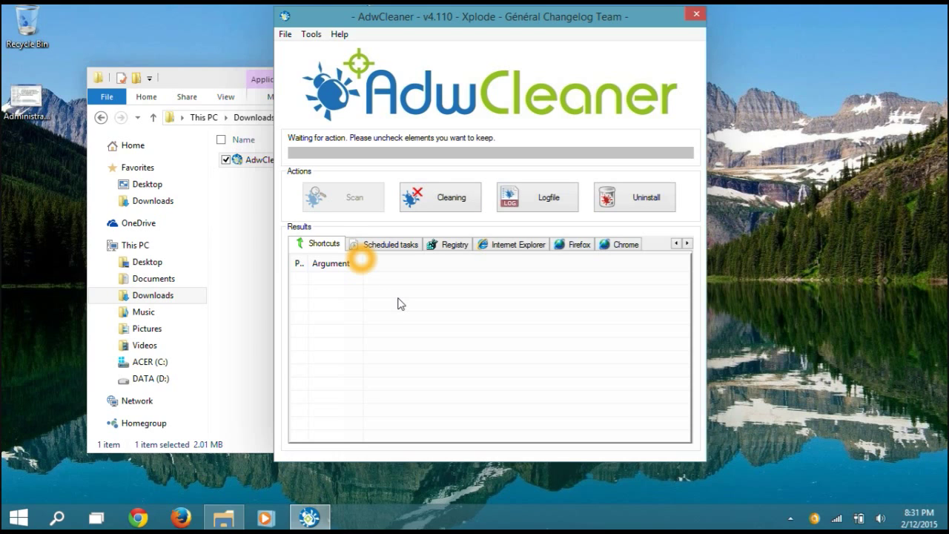
# - Start the AdwCleaner cleaning and cancel at the request to close all programs
pyautogui.click(423, 205)
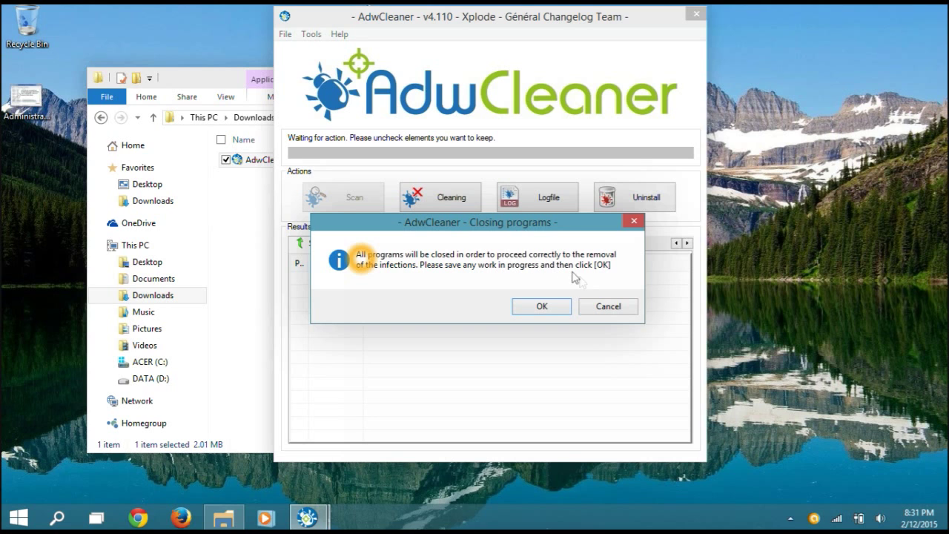
pyautogui.click(605, 306)
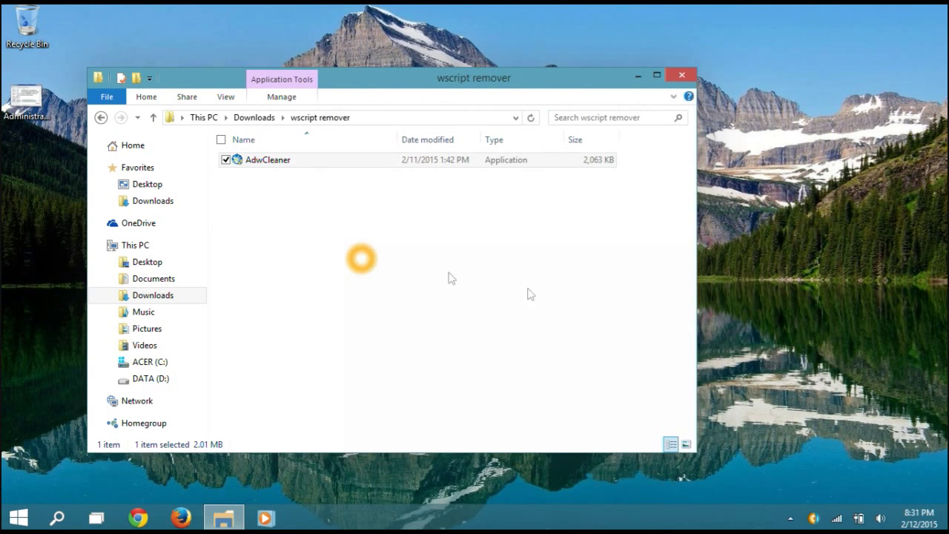
pyautogui.click(409, 215)
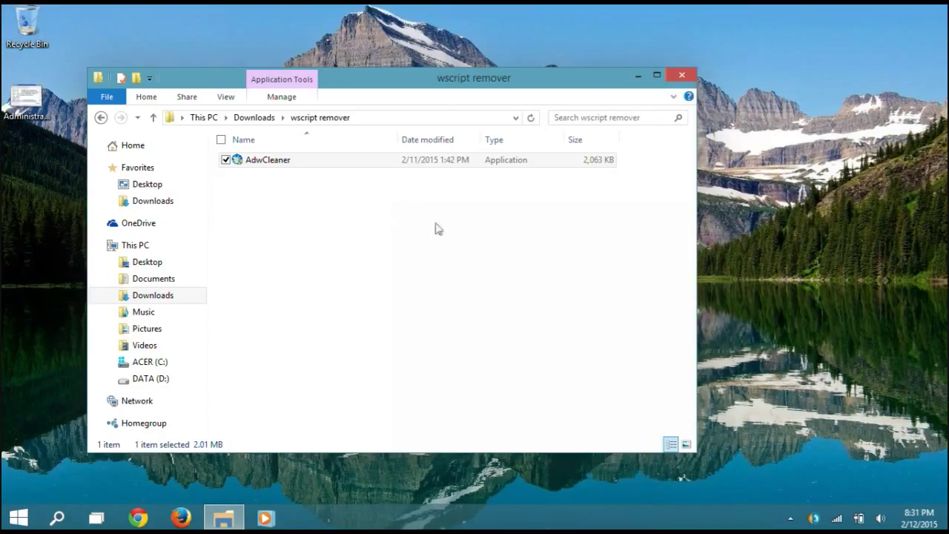
pyautogui.click(412, 242)
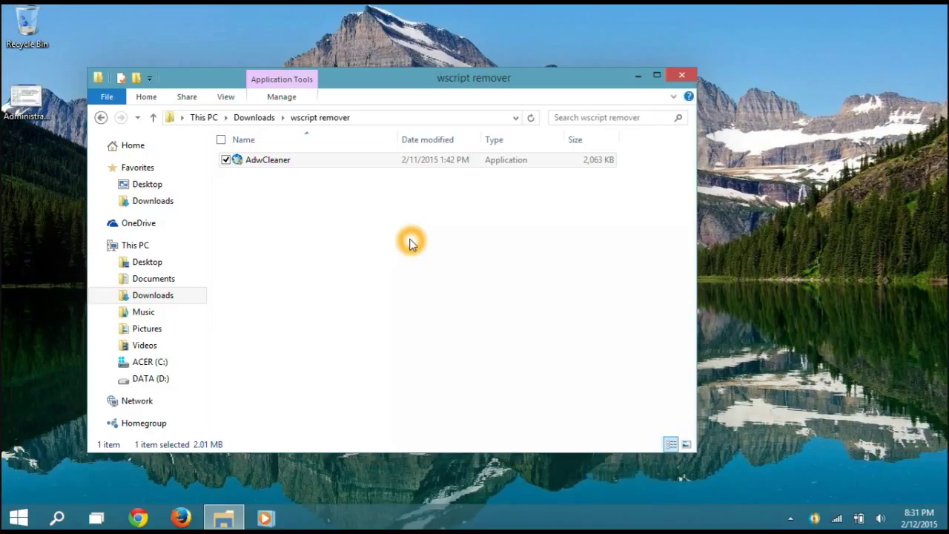
pyautogui.click(410, 241)
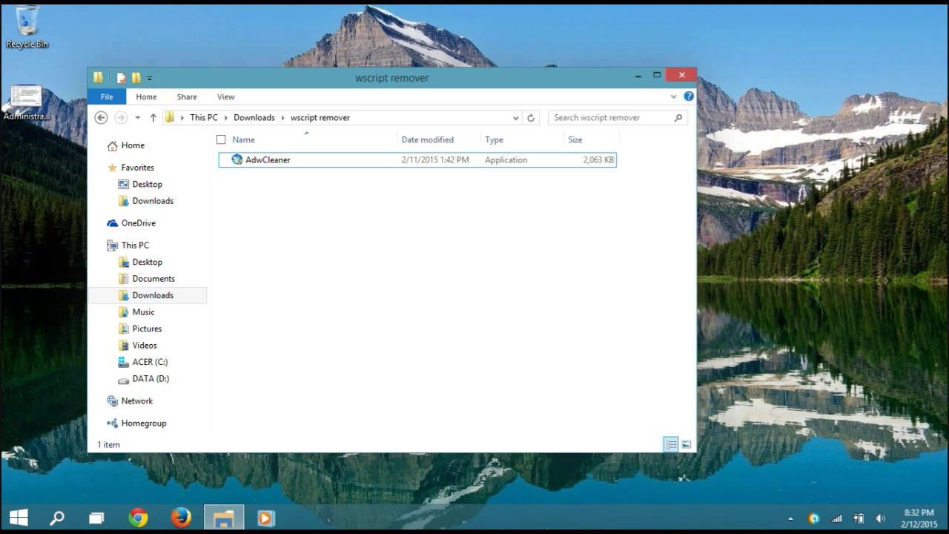
# - Open Task Manager, examine the running apps and background processes, and close it
pyautogui.rightClick(339, 518)
pyautogui.click(389, 485)
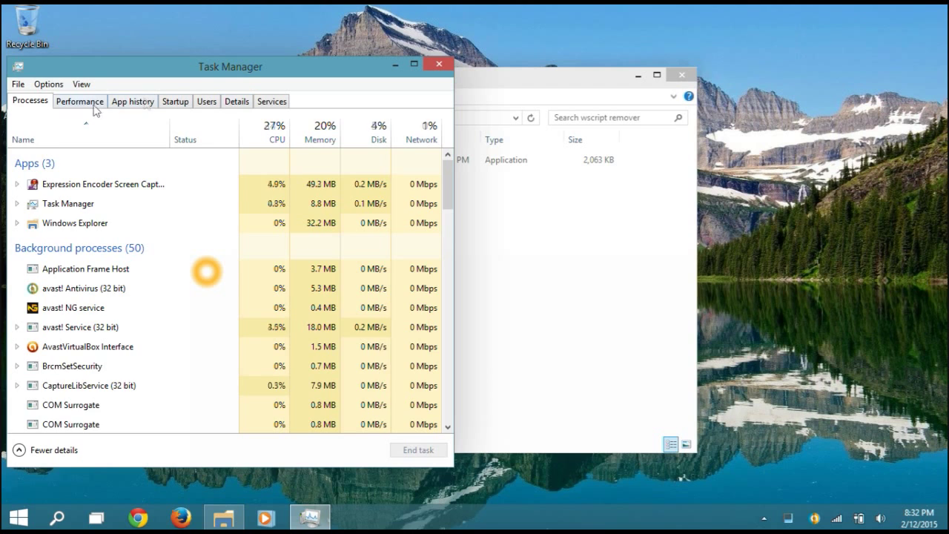
pyautogui.click(77, 101)
pyautogui.click(116, 106)
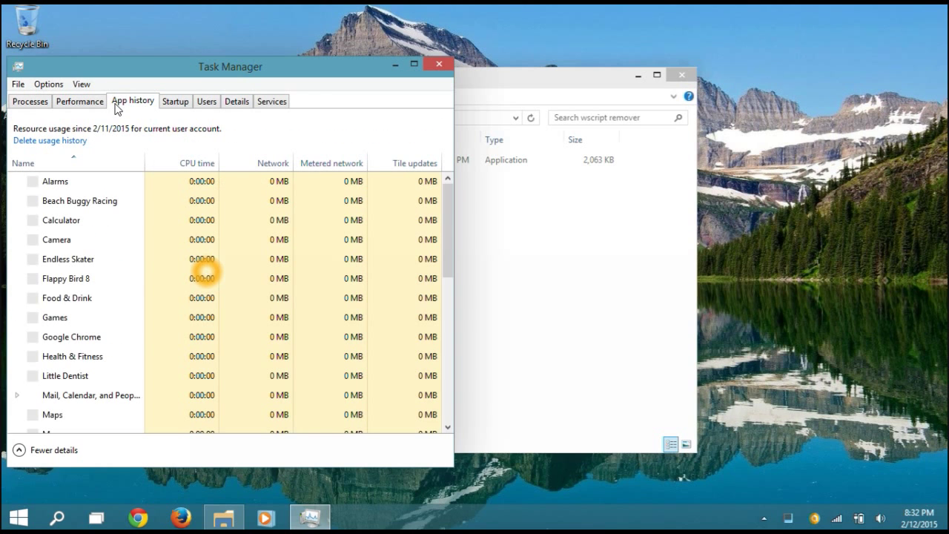
pyautogui.click(22, 107)
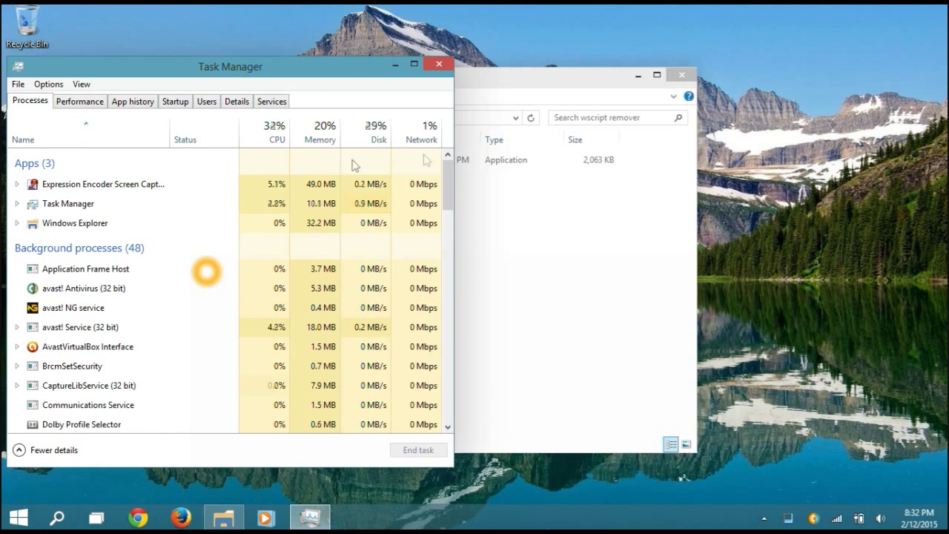
pyautogui.moveTo(447, 177); pyautogui.dragTo(452, 303)
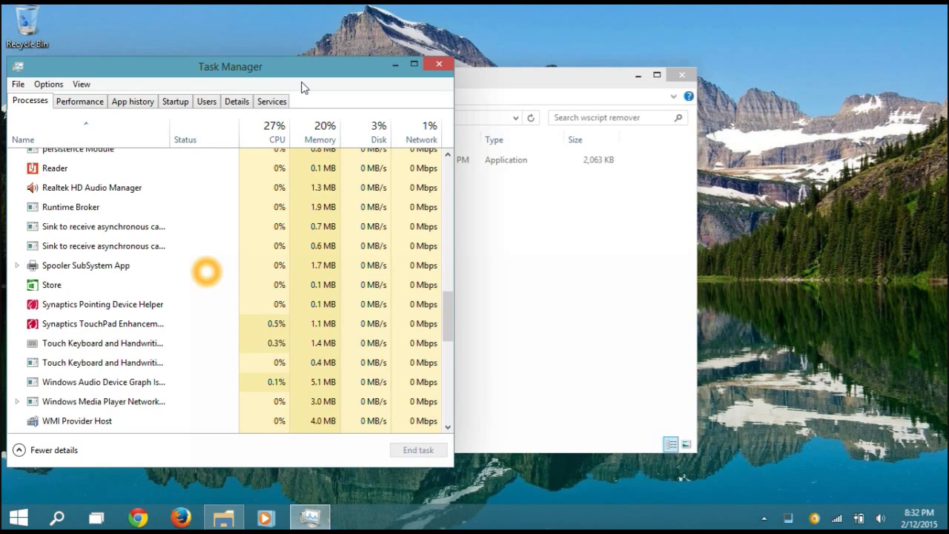
pyautogui.click(443, 64)
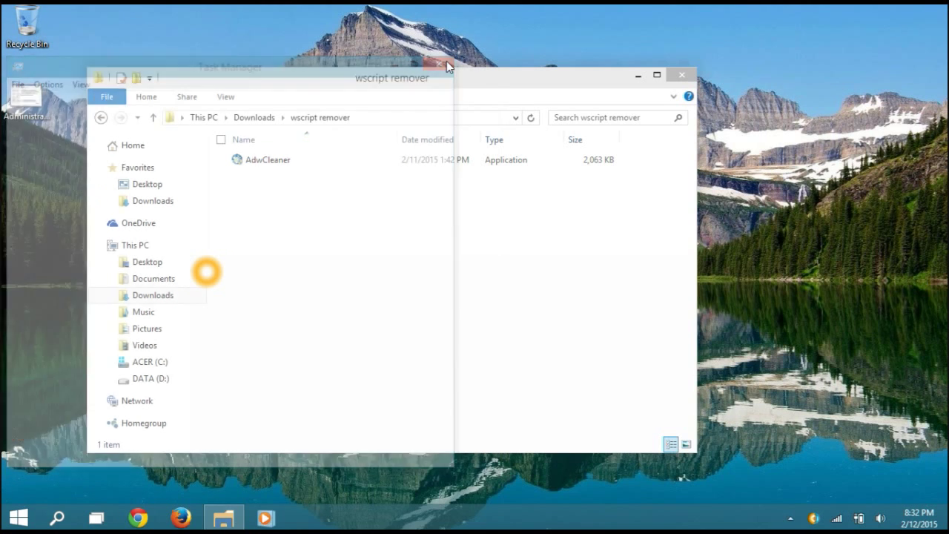